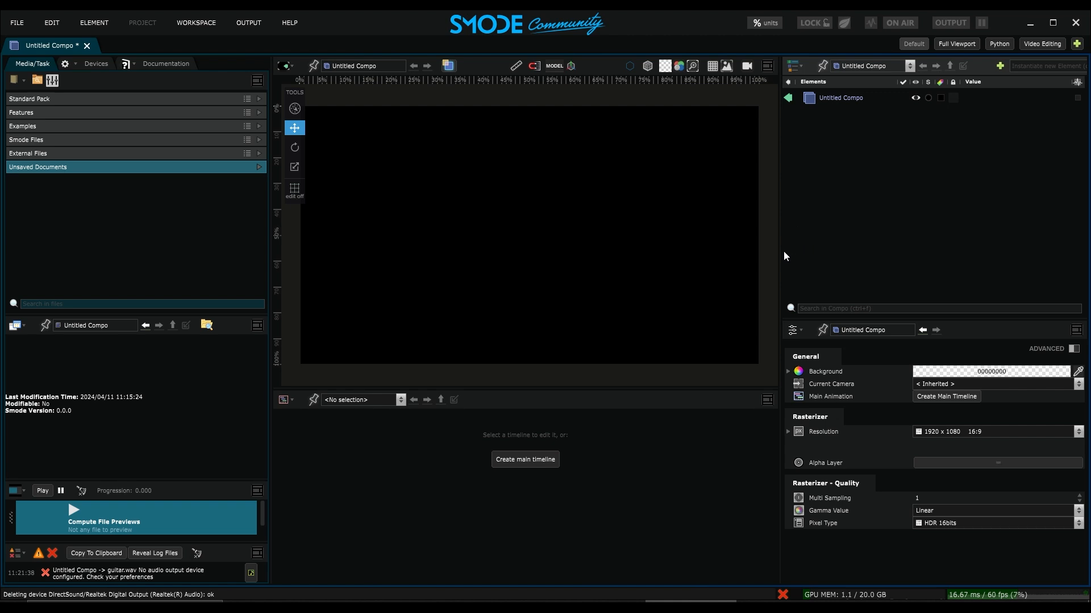
# - Add a Uniform 2D layer to the compo
pyautogui.rightClick(827, 127)
pyautogui.moveTo(809, 179)
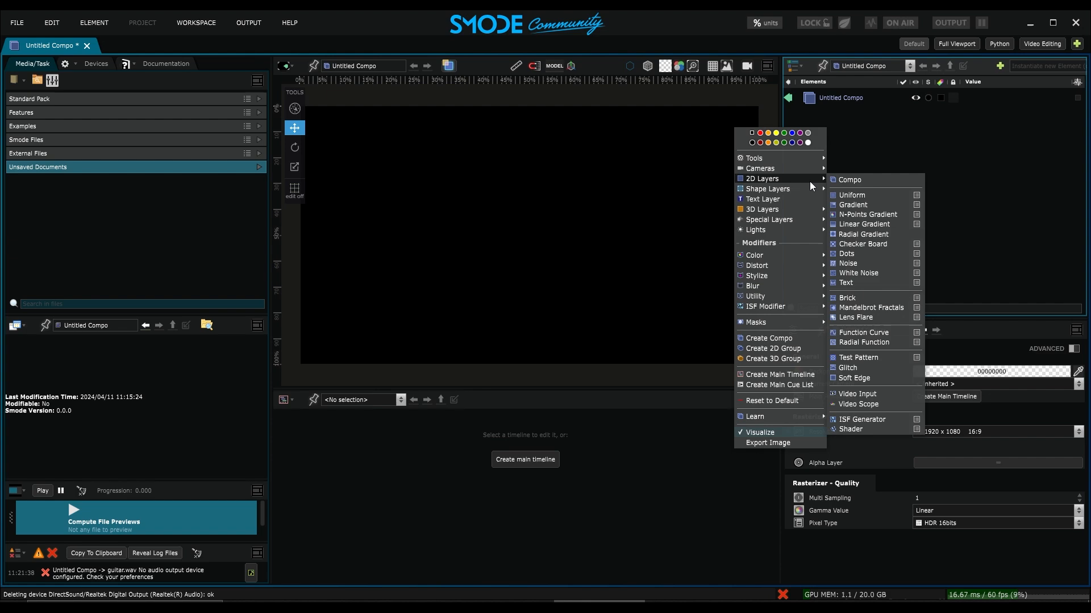
pyautogui.click(871, 195)
# - Set the Uniform layer's color to pure red, FF0000FF
pyautogui.click(954, 430)
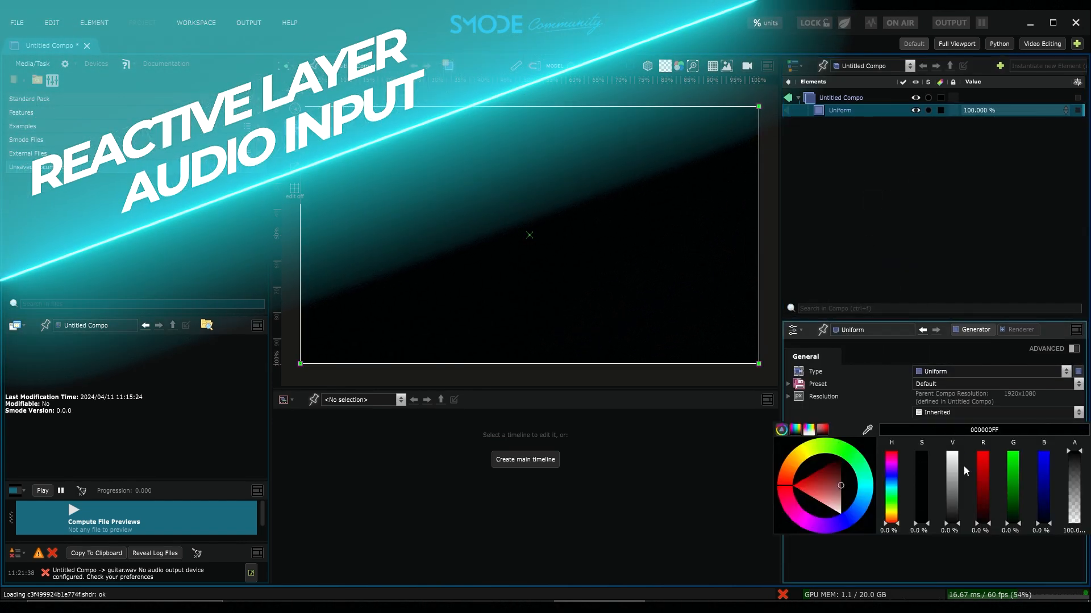
pyautogui.moveTo(982, 474); pyautogui.dragTo(979, 440)
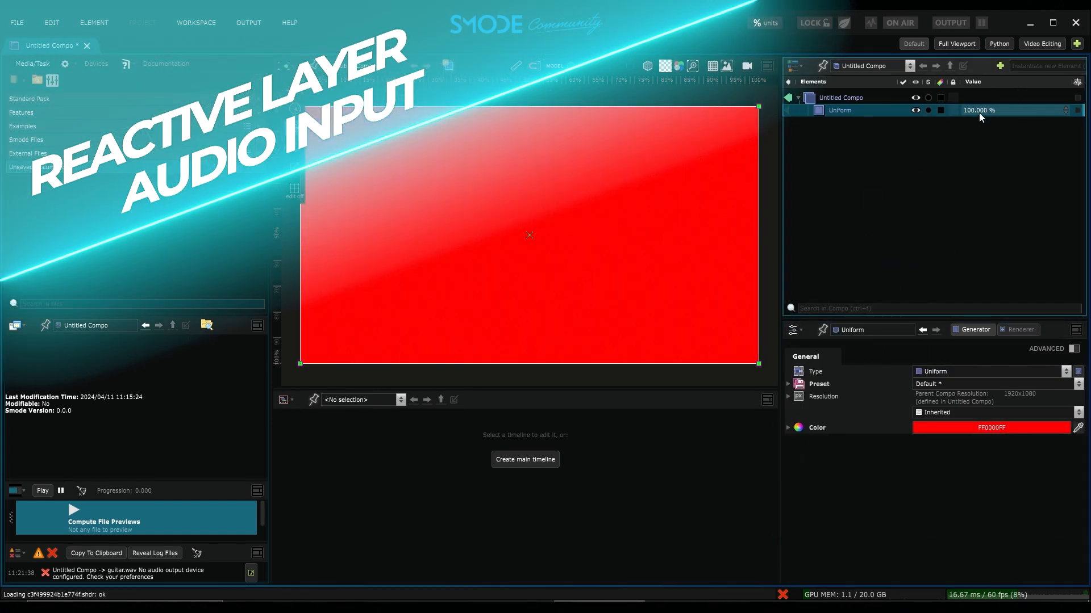
pyautogui.moveTo(998, 109)
pyautogui.mouseDown()
pyautogui.moveTo(998, 128)
pyautogui.moveTo(998, 114)
pyautogui.mouseUp()
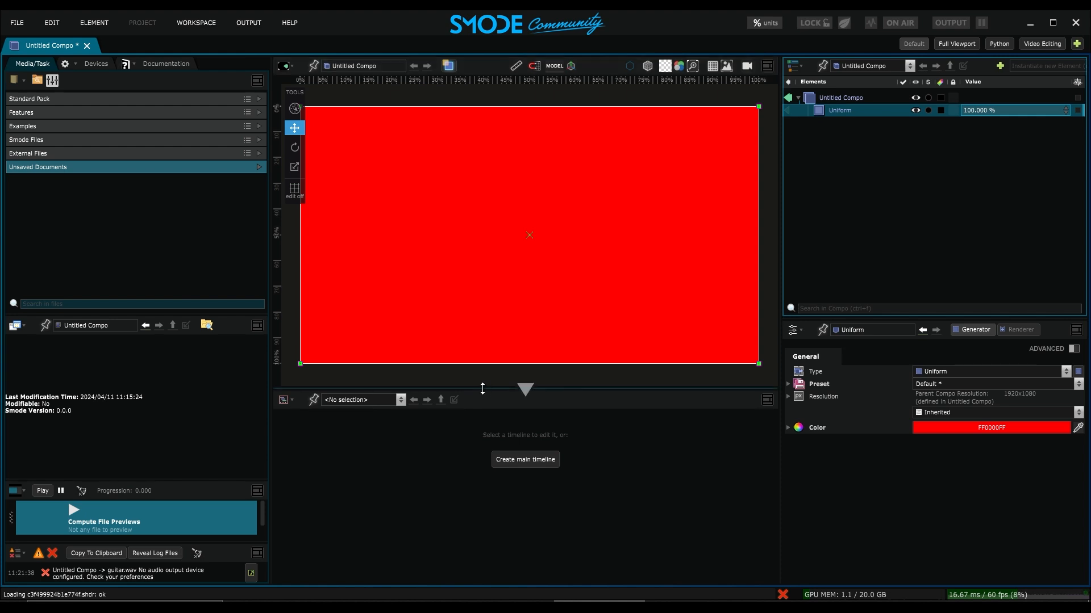
# - In Preferences, set the audio input to DirectSound Microphone (Scarlett 2i2 USB), apply the changes and close
pyautogui.click(49, 22)
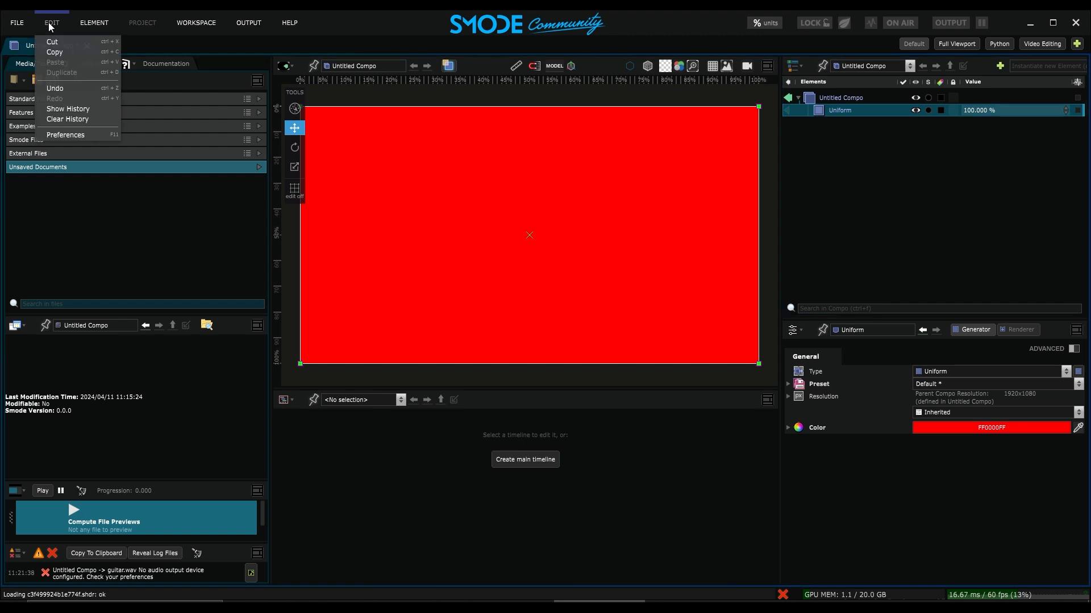
pyautogui.click(77, 133)
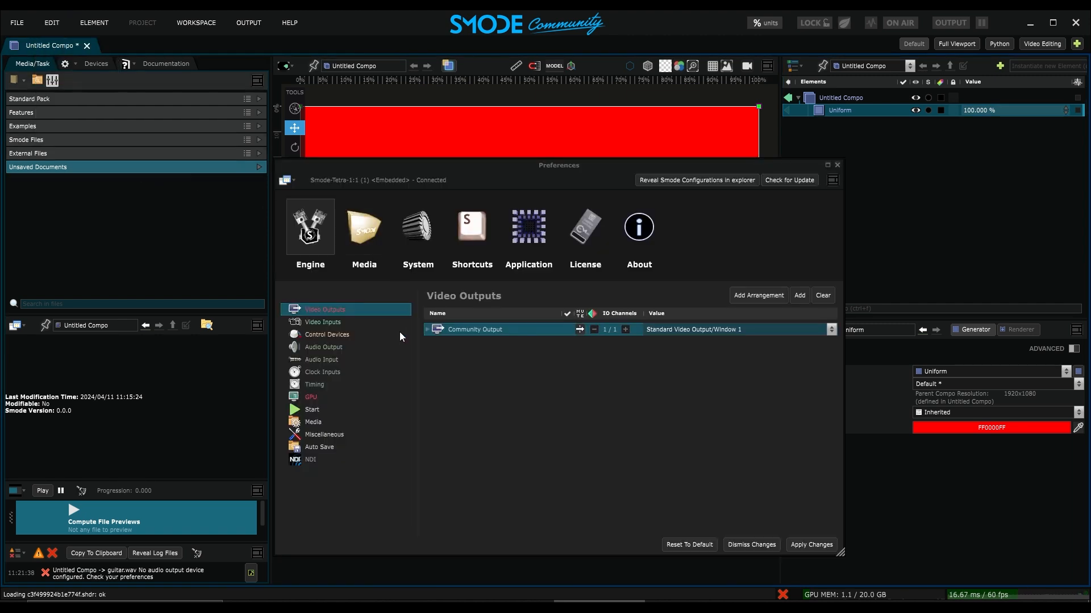
pyautogui.click(320, 360)
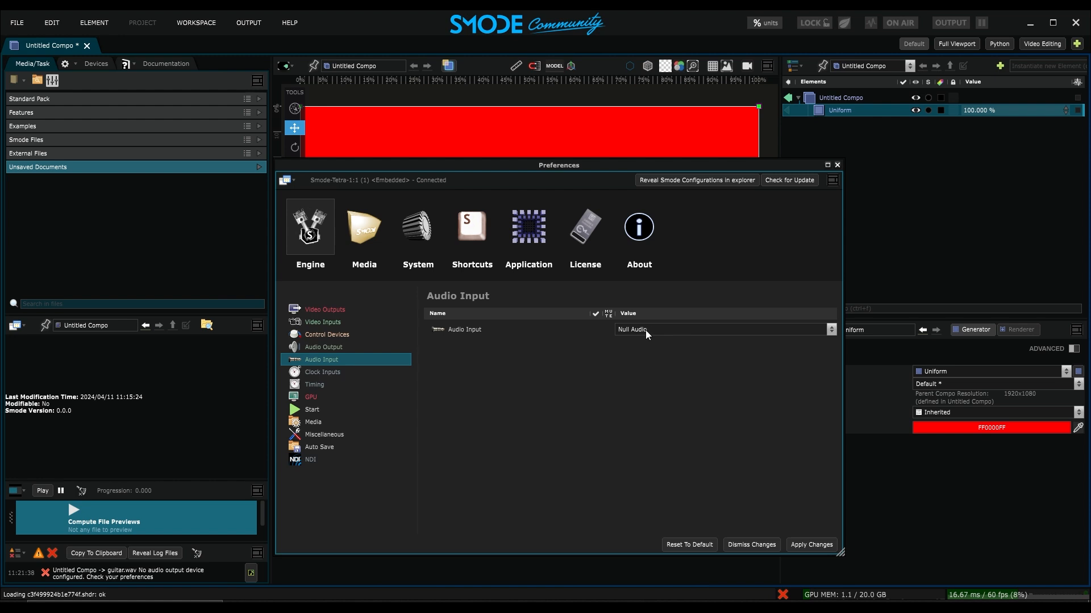
pyautogui.click(660, 332)
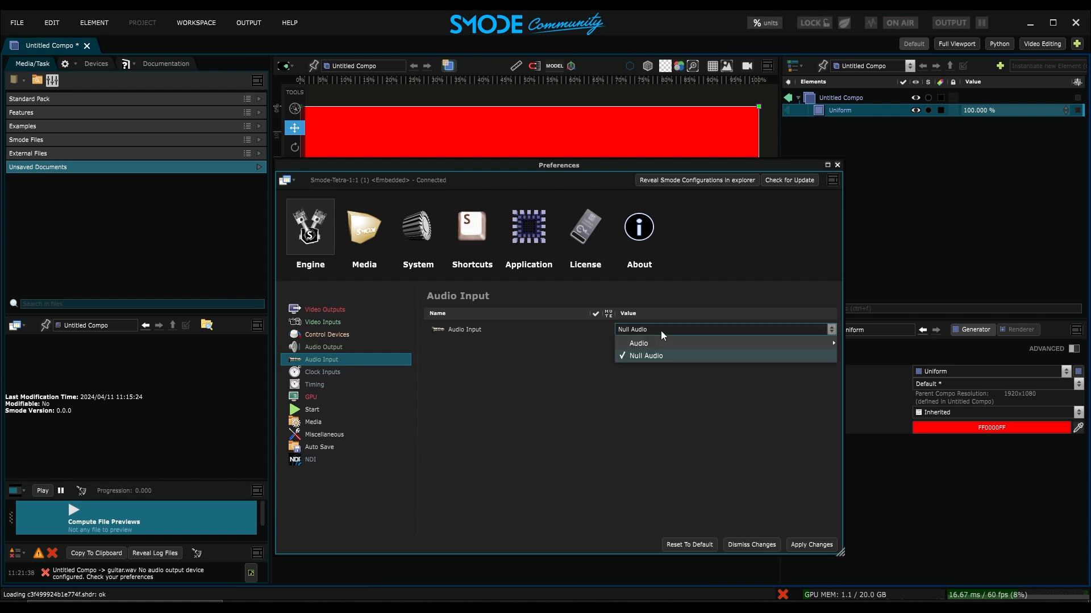
pyautogui.moveTo(663, 343)
pyautogui.moveTo(857, 330)
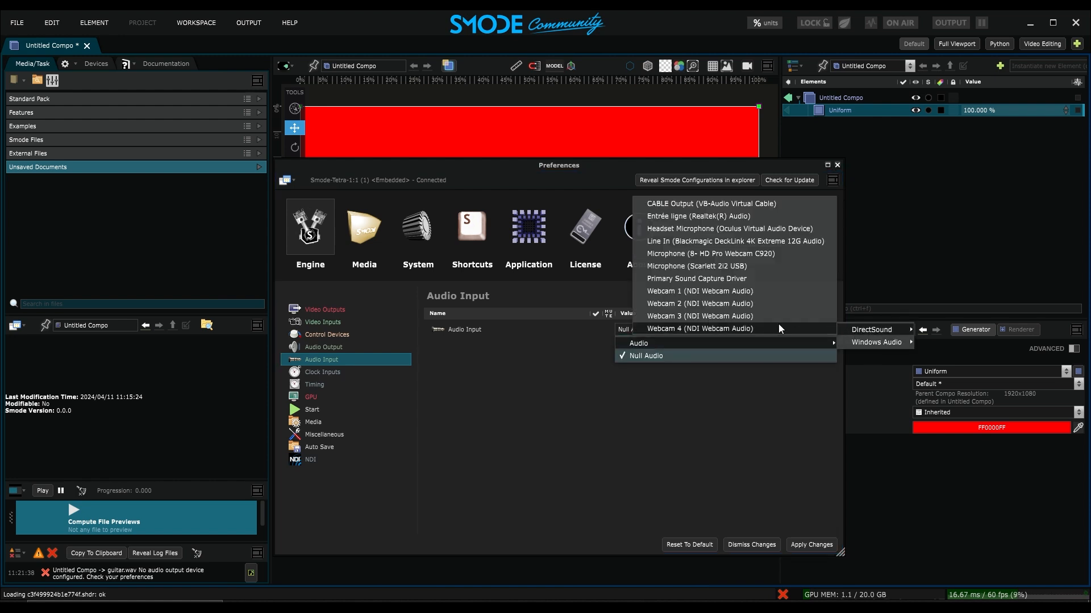
pyautogui.click(739, 265)
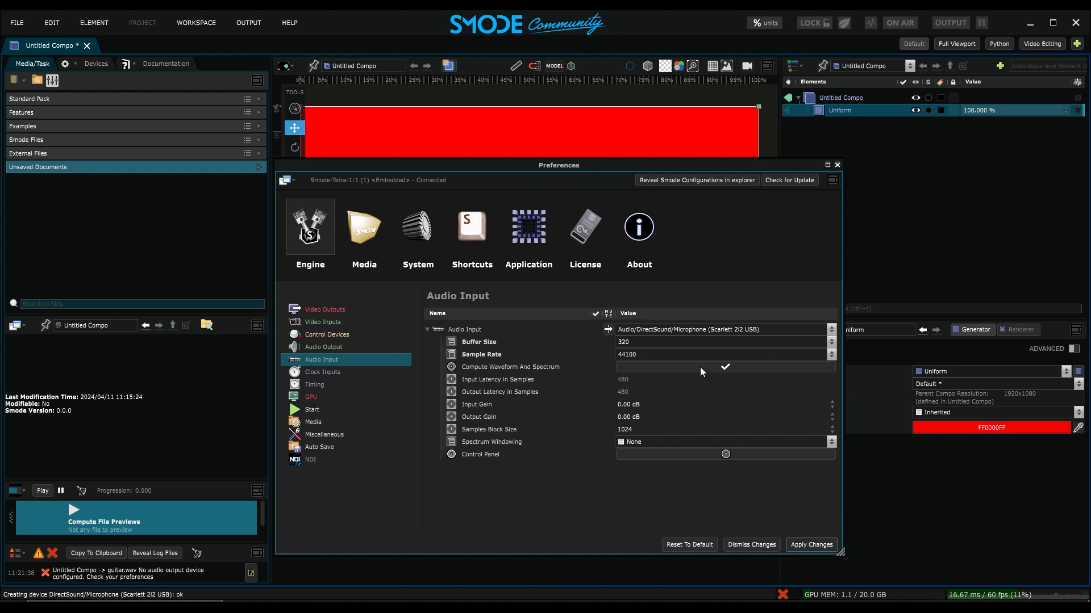
pyautogui.click(810, 547)
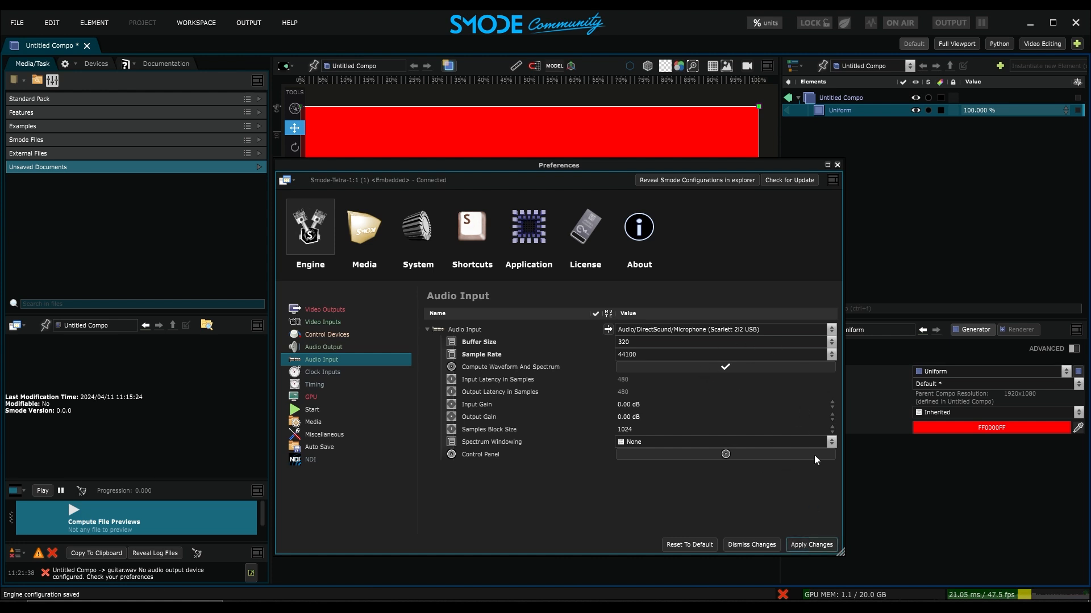
pyautogui.click(836, 165)
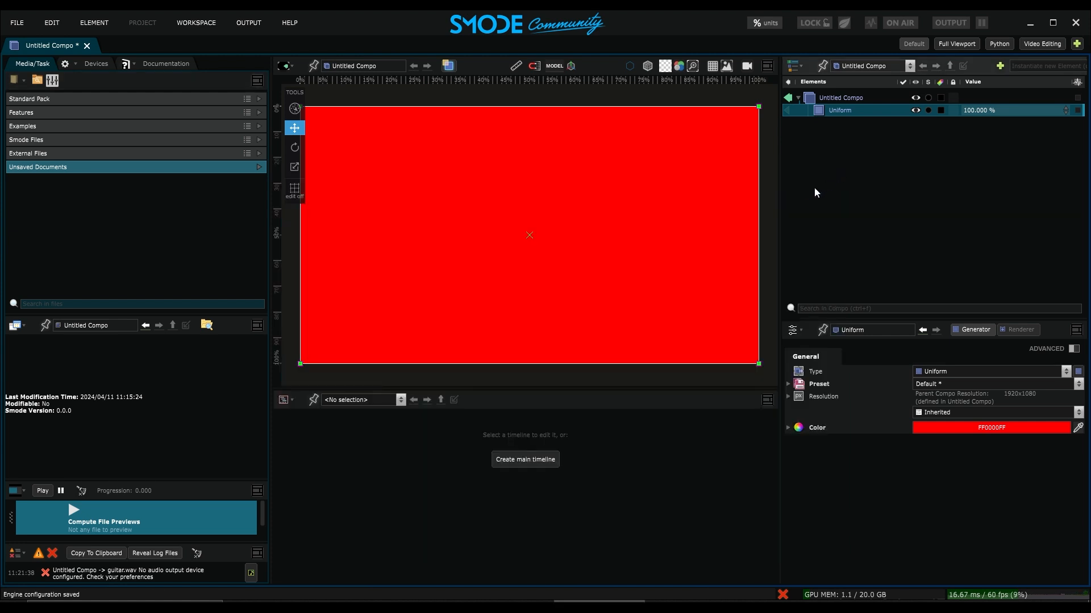
# - Link the Uniform layer's percentage to an Audio Spectrum extractor and move its extraction band to the low frequencies
pyautogui.click(94, 63)
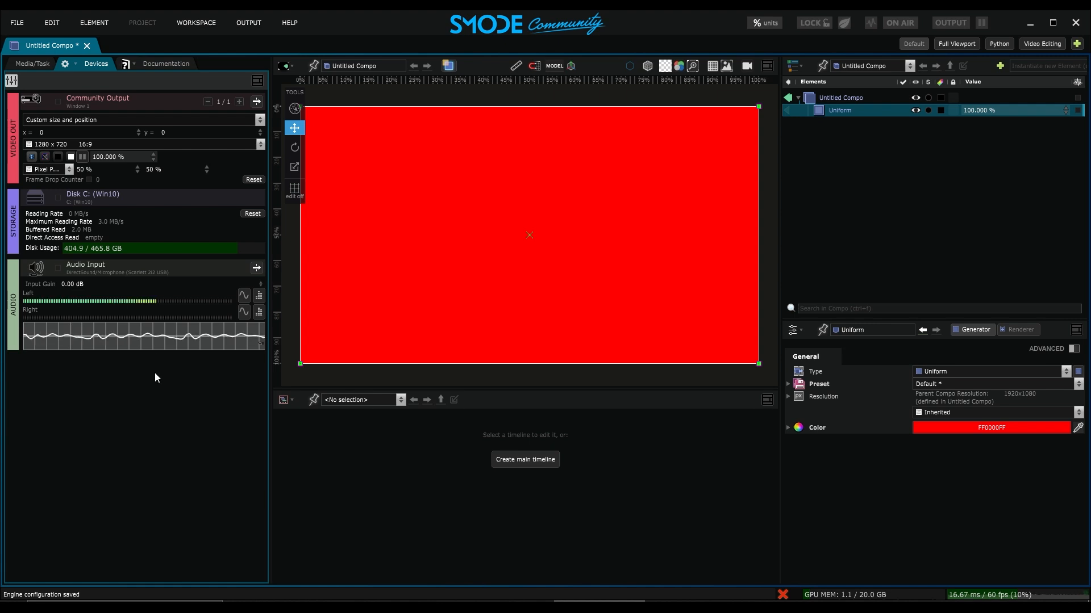
pyautogui.rightClick(991, 109)
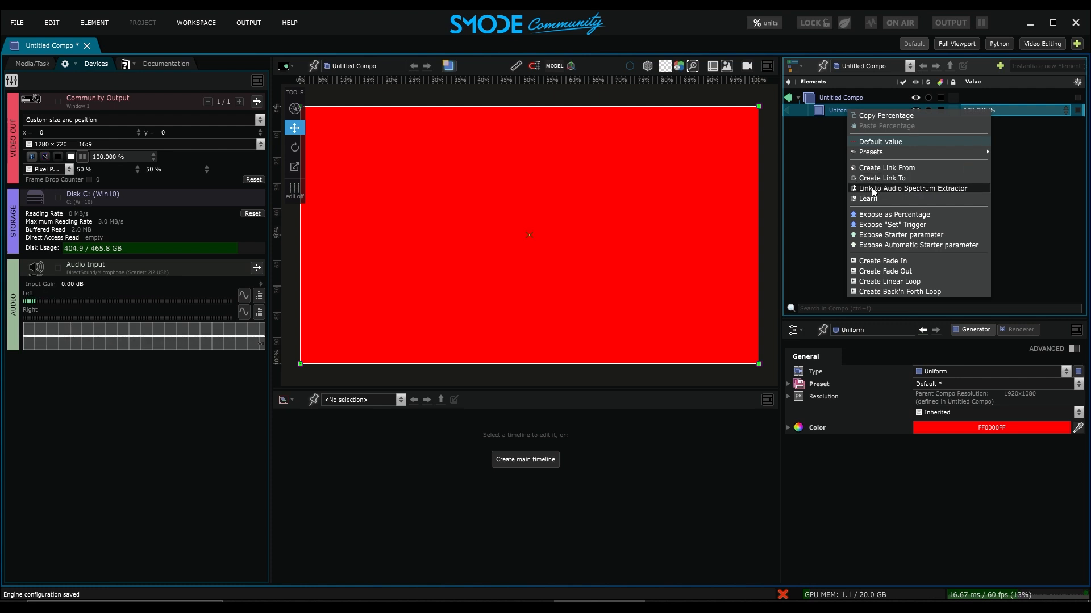
pyautogui.click(943, 189)
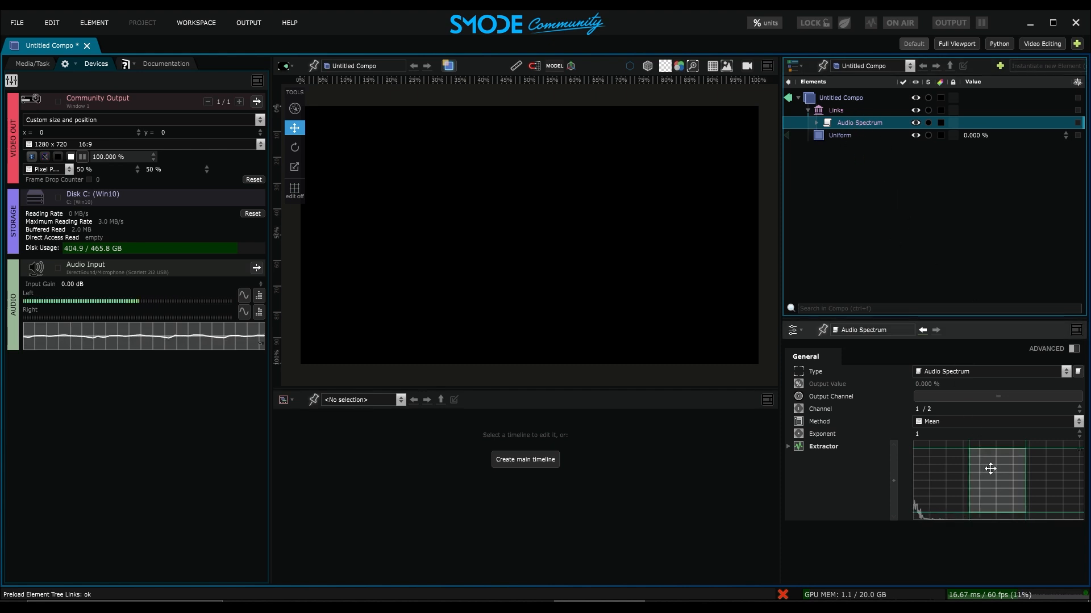
pyautogui.moveTo(990, 469); pyautogui.dragTo(936, 522)
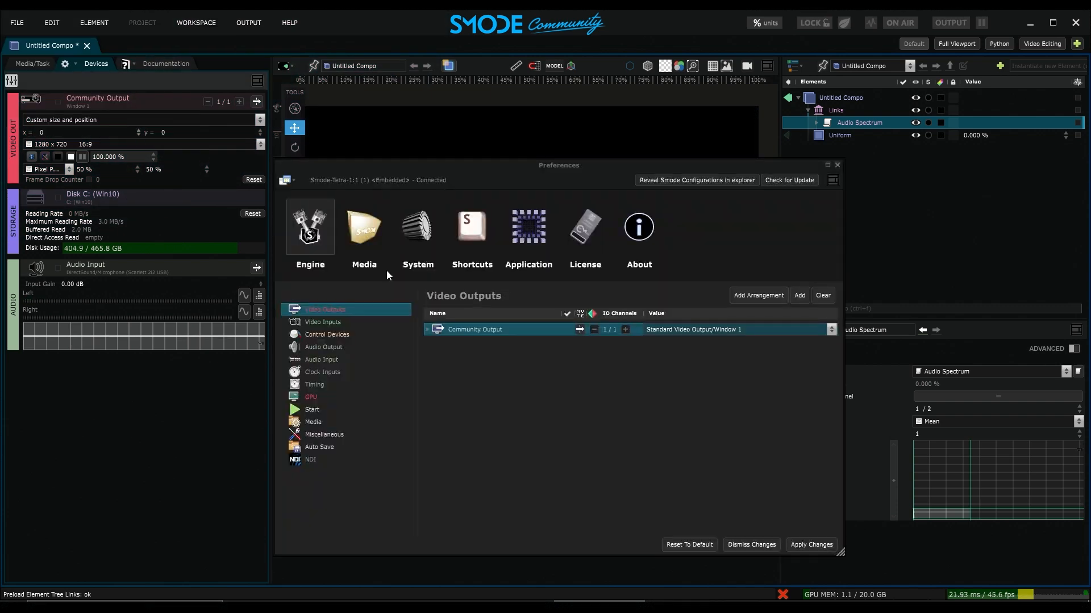
# - In Preferences, set the audio output to DirectSound Realtek Digital Output (Realtek(R) Audio), apply and close
pyautogui.click(332, 346)
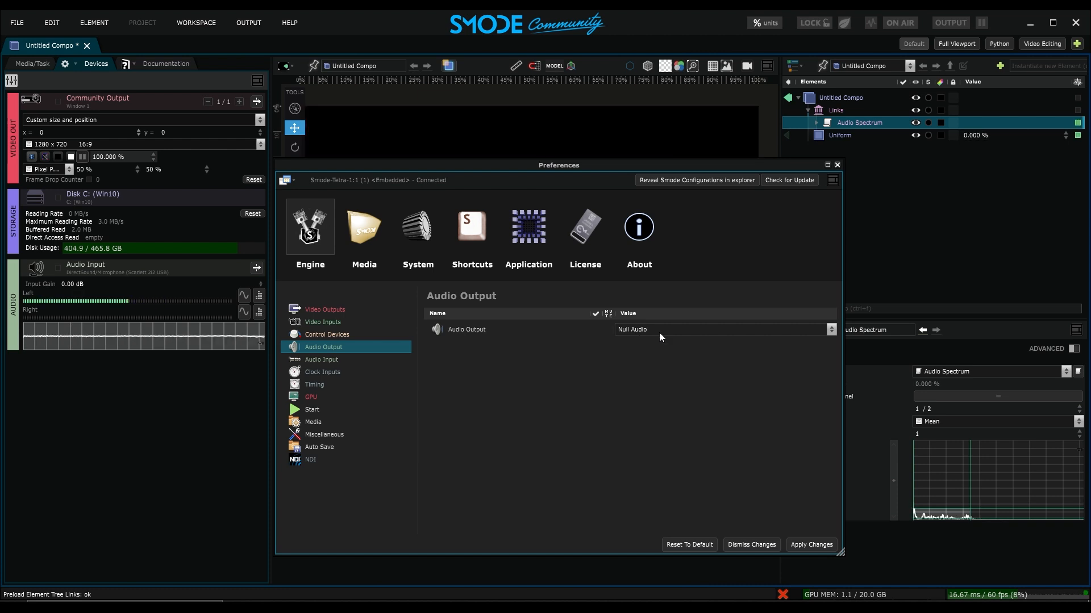
pyautogui.click(683, 328)
pyautogui.moveTo(684, 344)
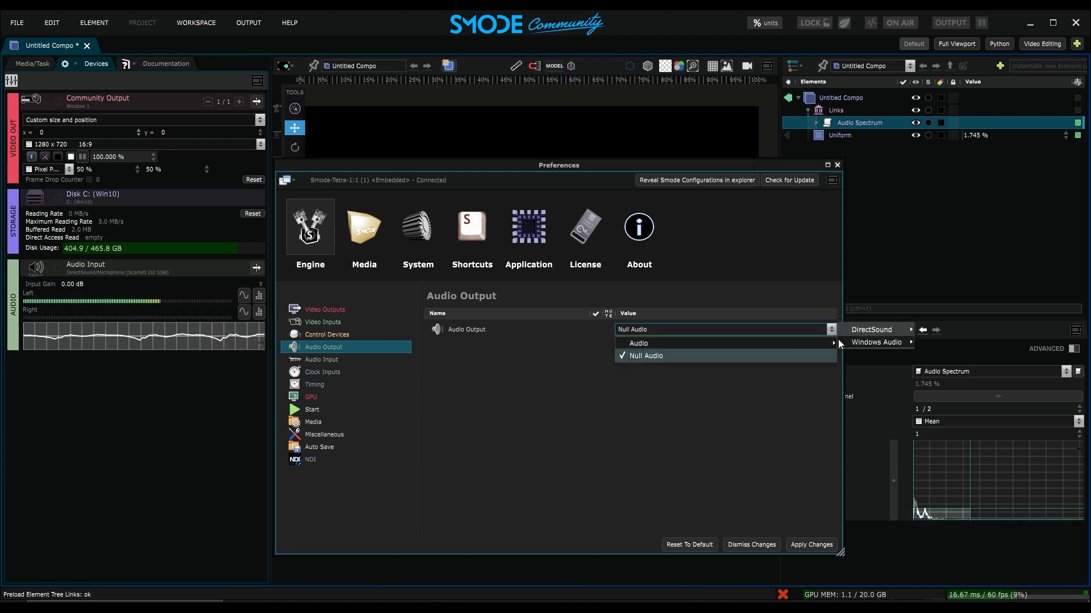
pyautogui.moveTo(874, 330)
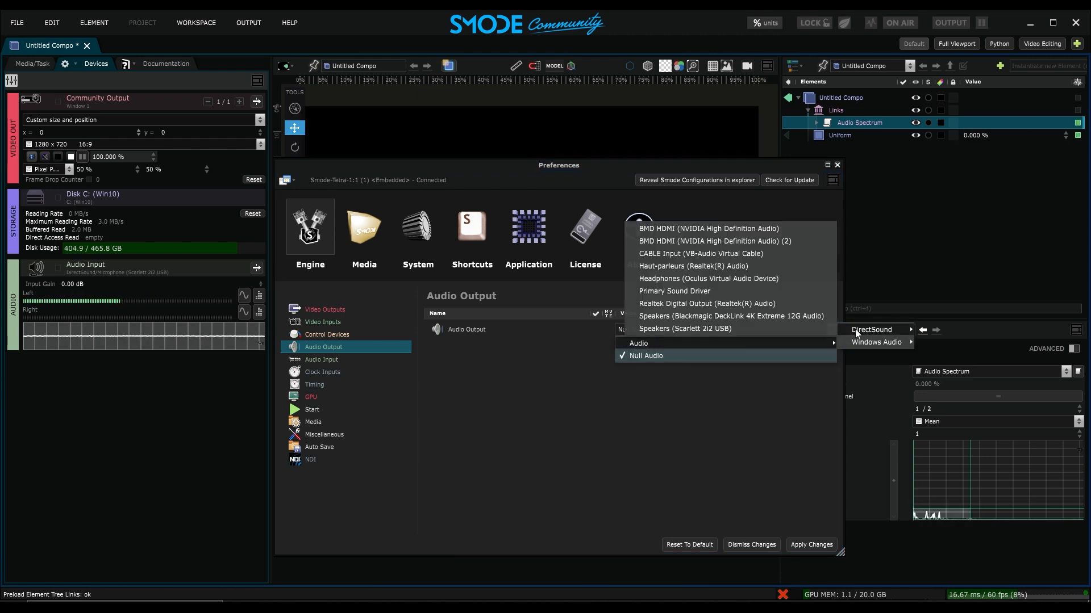
pyautogui.click(702, 306)
pyautogui.click(820, 548)
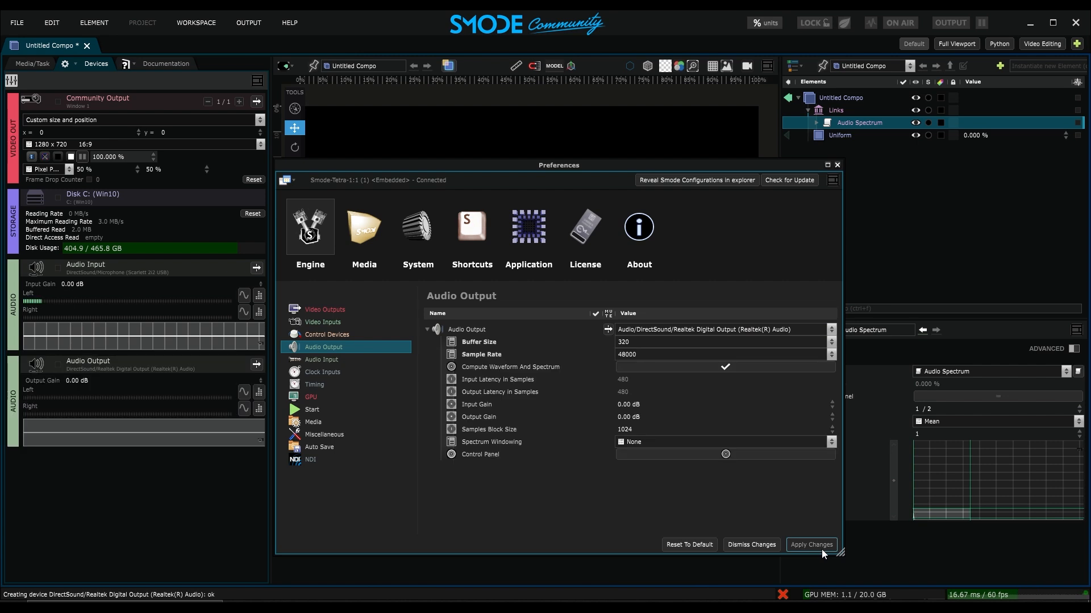
pyautogui.click(837, 165)
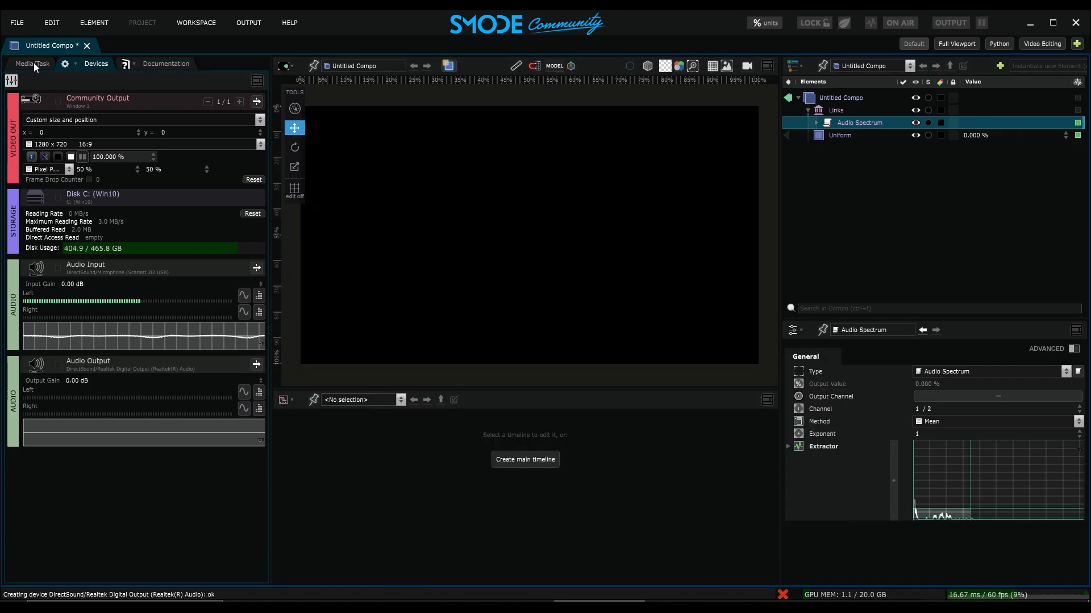
# - Add the guitar.wav file from Smode Files into the compo
pyautogui.click(33, 62)
pyautogui.click(38, 142)
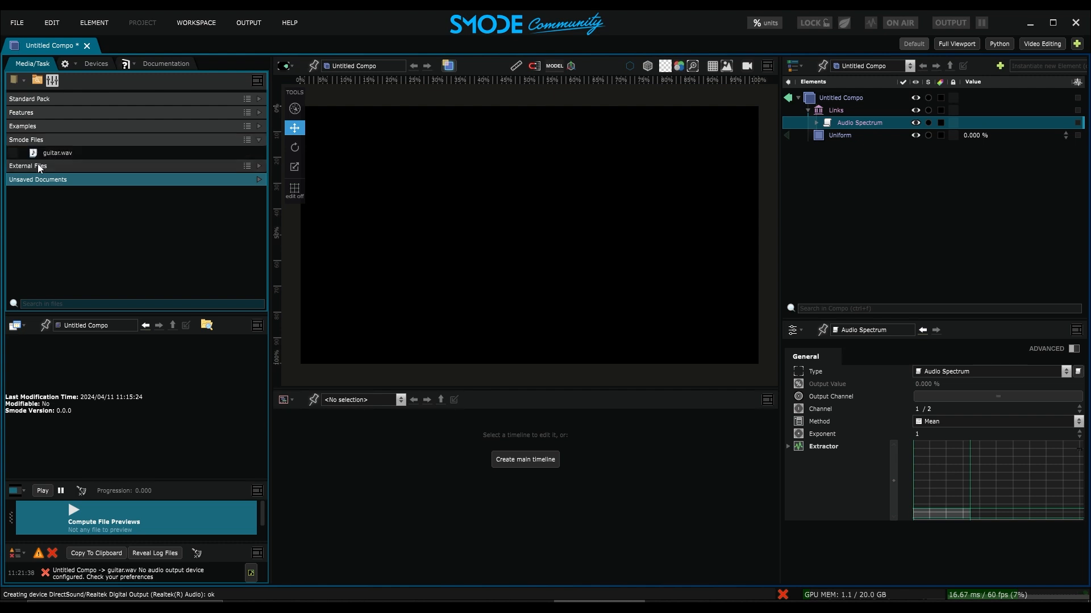
pyautogui.click(42, 154)
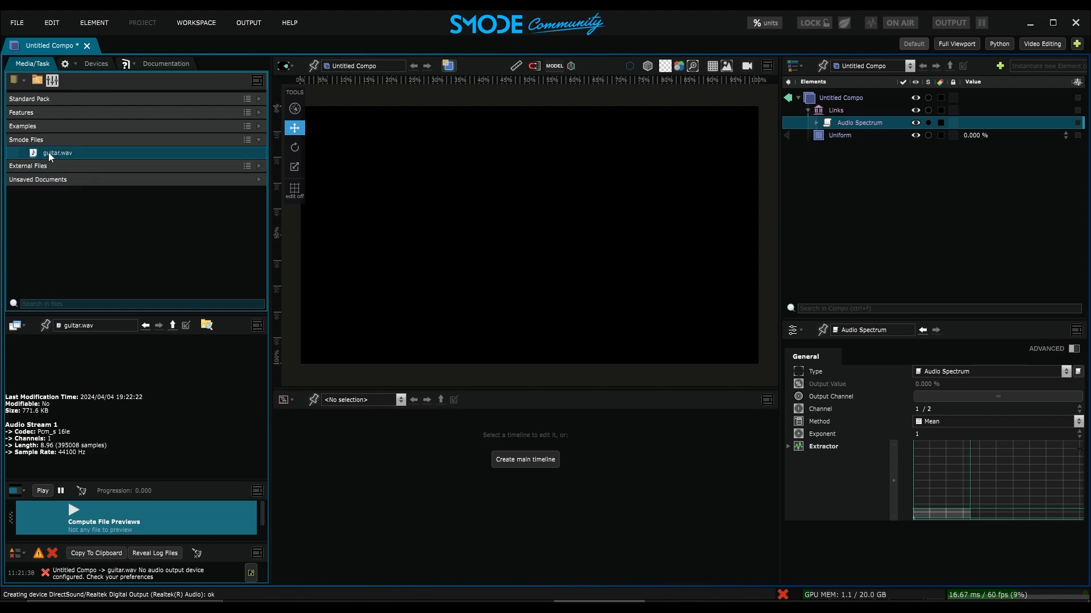
pyautogui.moveTo(49, 152); pyautogui.dragTo(899, 161)
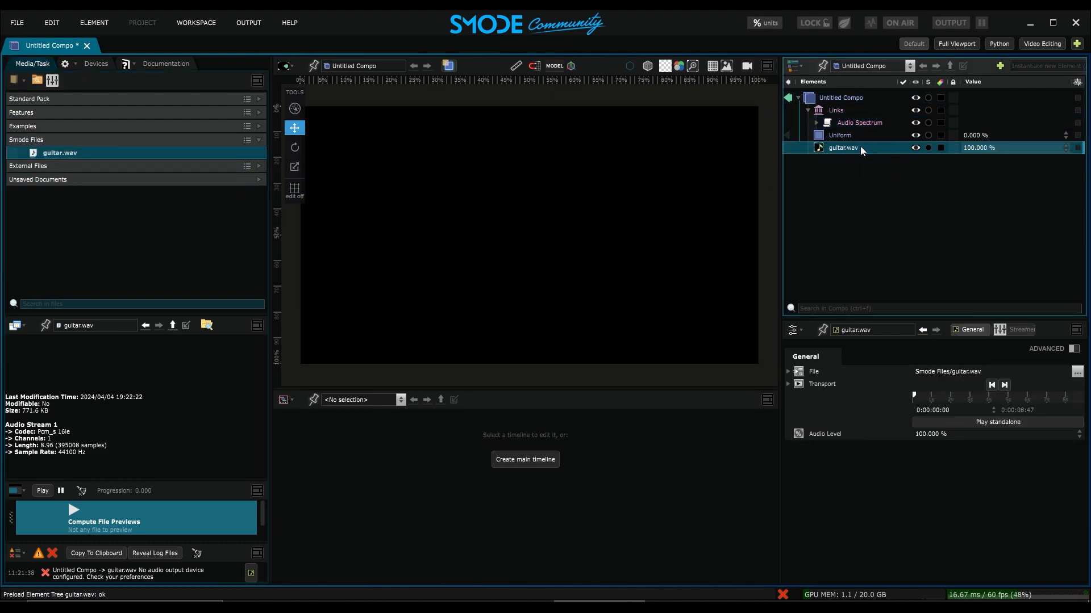
# - Play the guitar.wav audio standalone and show the devices panel
pyautogui.click(1004, 422)
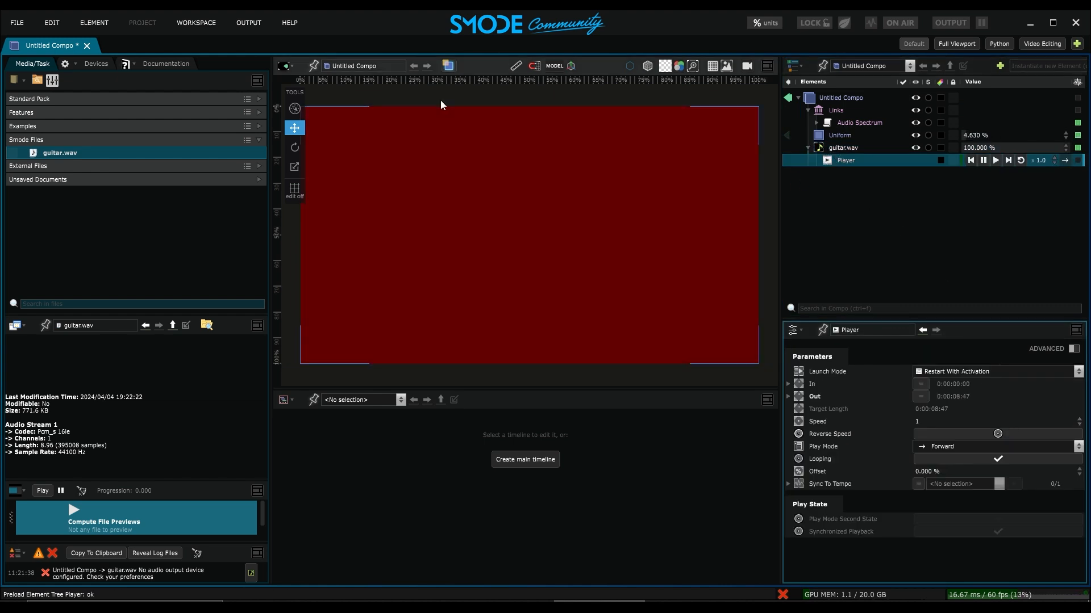
pyautogui.click(96, 63)
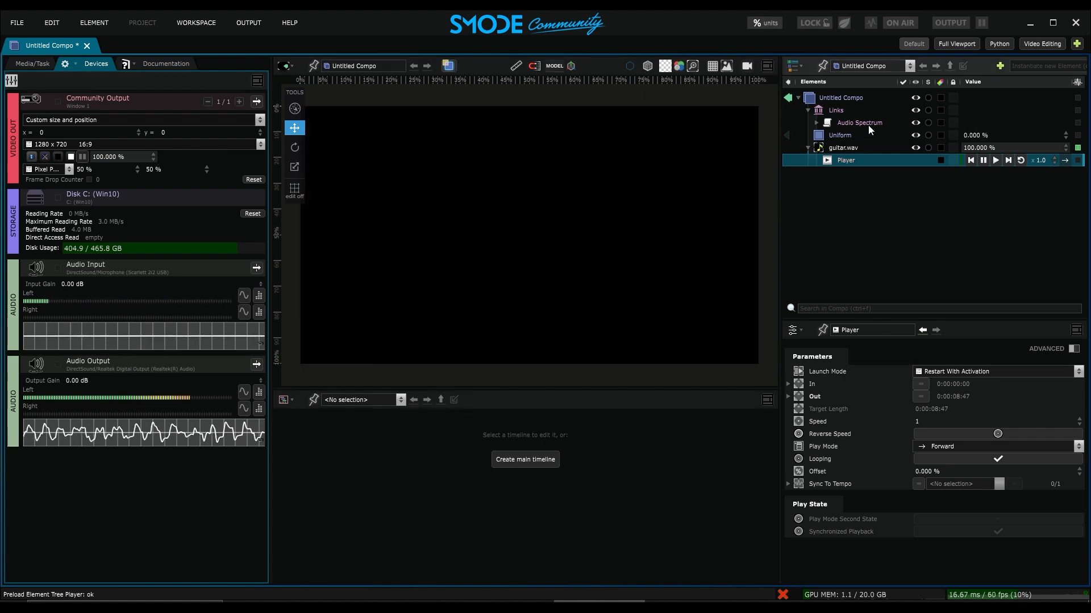
# - Enable Output Channel on the Audio Spectrum link and nudge its extraction band
pyautogui.click(862, 122)
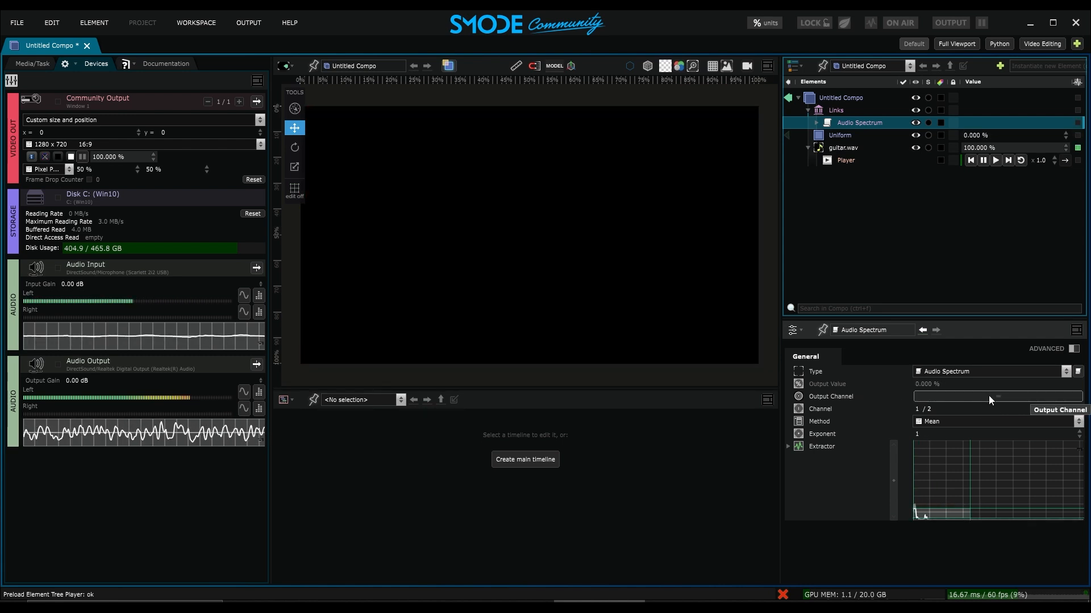
pyautogui.click(988, 397)
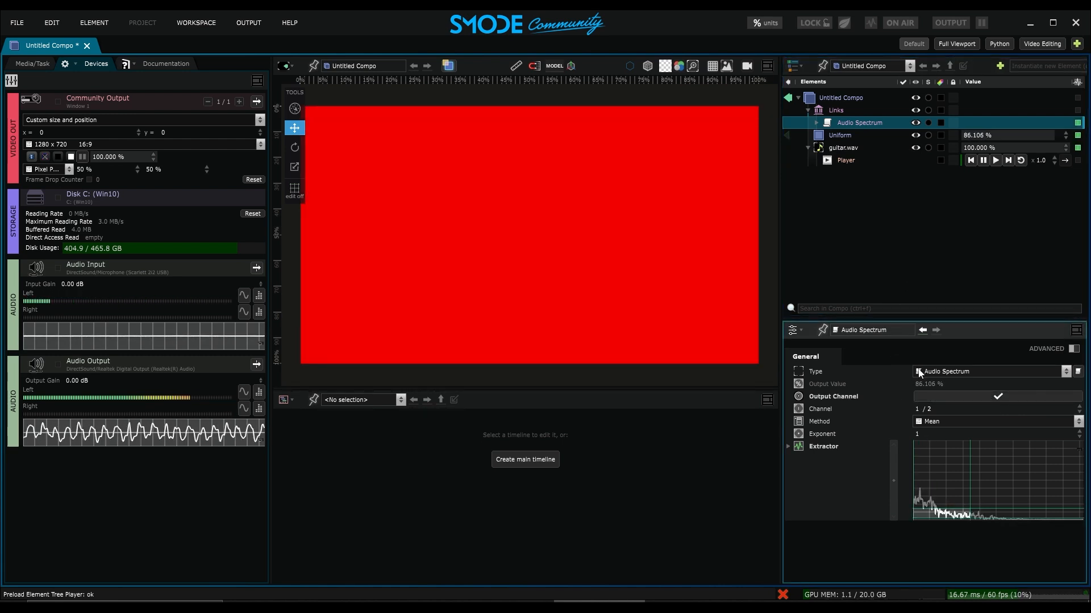
pyautogui.moveTo(931, 509)
pyautogui.mouseDown()
pyautogui.moveTo(930, 484)
pyautogui.moveTo(929, 505)
pyautogui.moveTo(972, 511)
pyautogui.moveTo(928, 487)
pyautogui.moveTo(927, 499)
pyautogui.mouseUp()
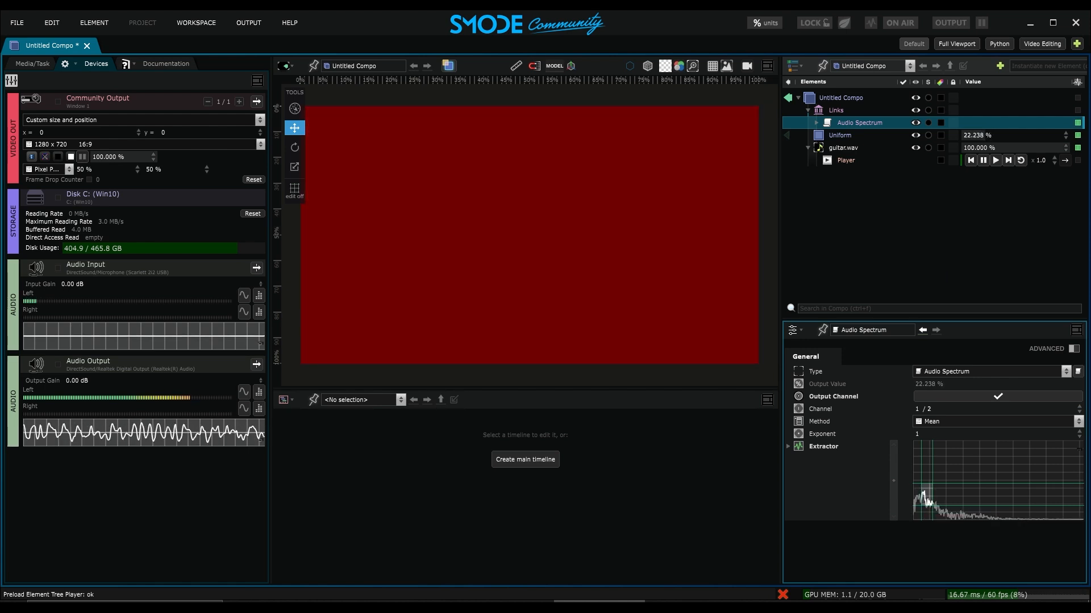
# - In an empty compo, add a Function Curve 2D layer
pyautogui.click(807, 110)
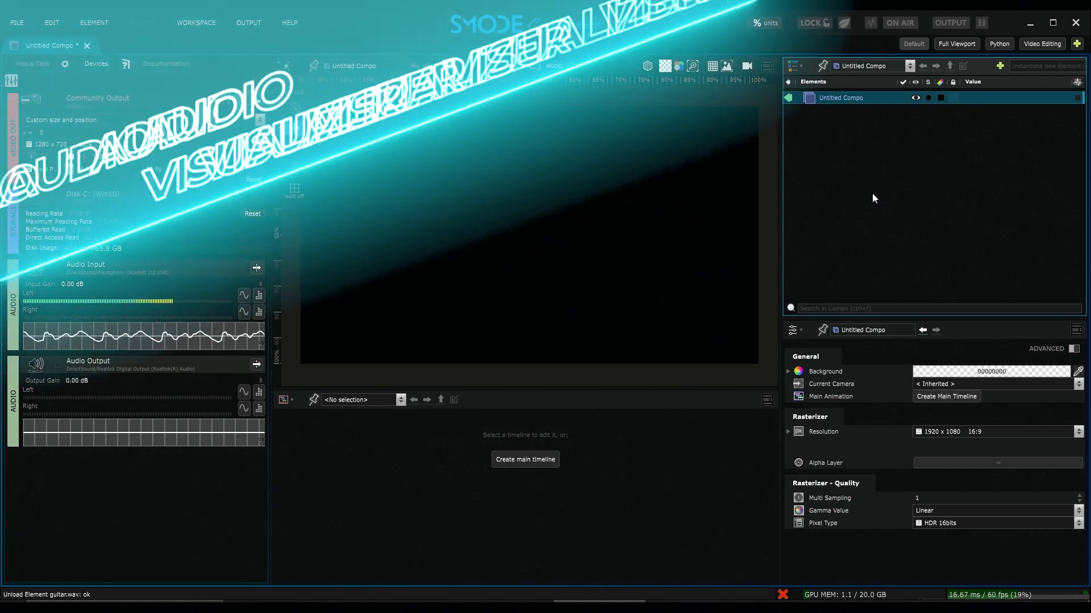
pyautogui.rightClick(826, 120)
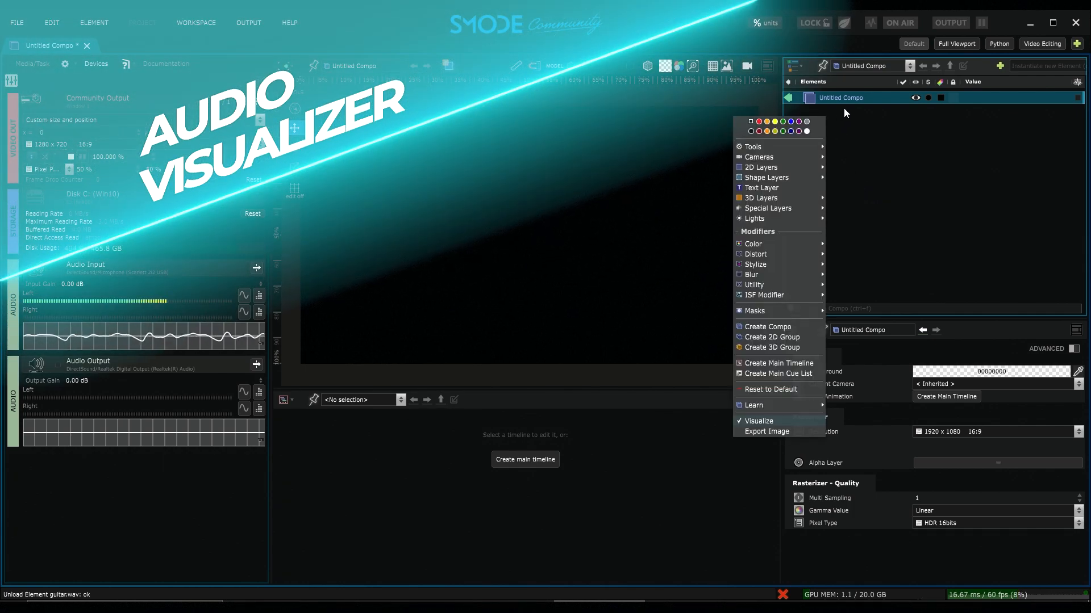
pyautogui.moveTo(815, 167)
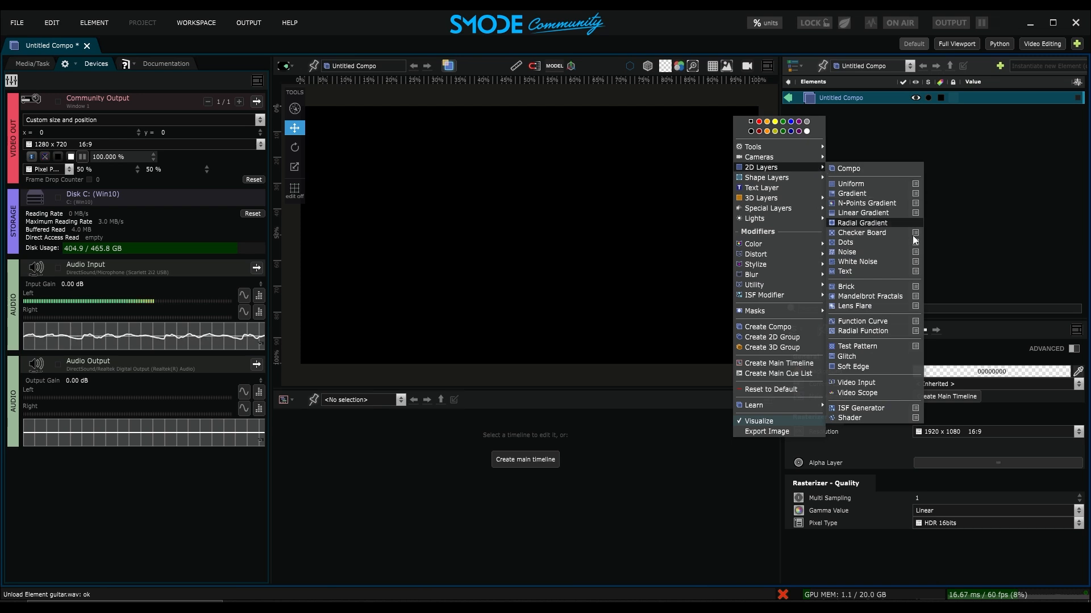
pyautogui.click(870, 321)
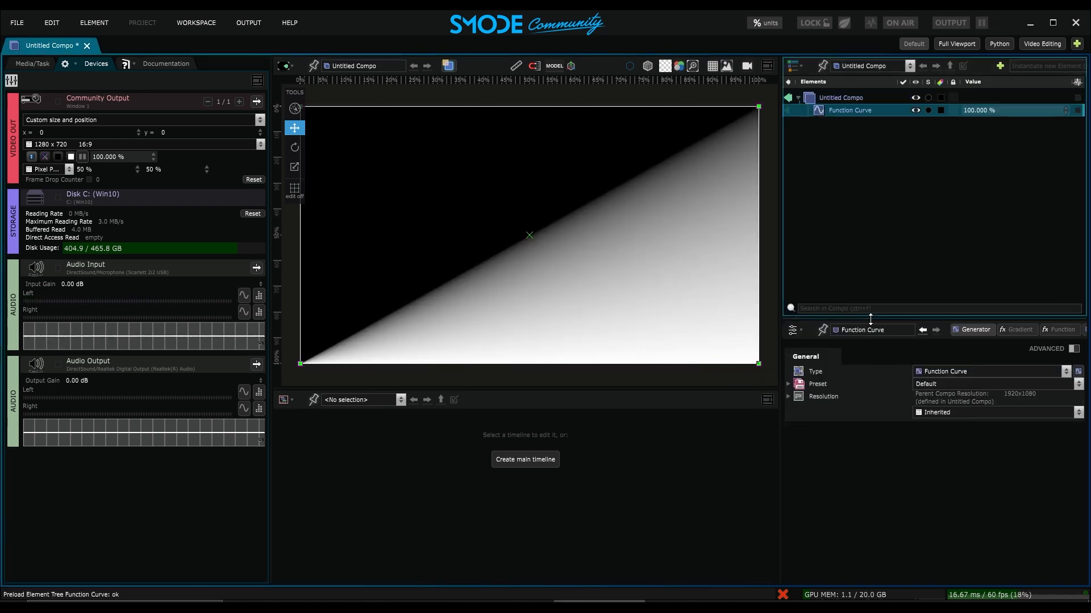
# - Set the Function Curve's shape type to Audio Waveform
pyautogui.click(1059, 332)
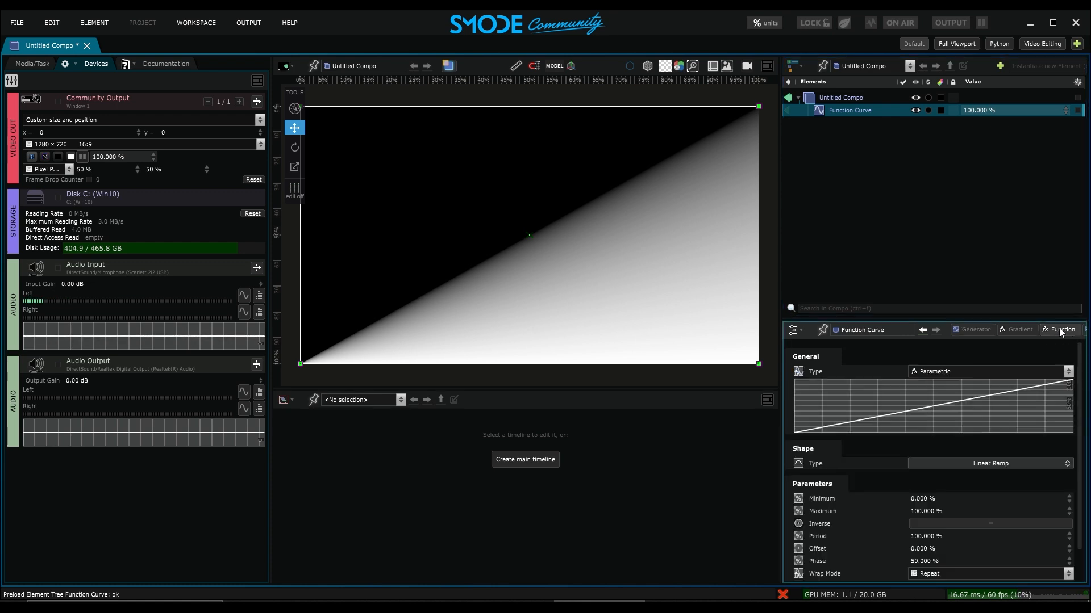
pyautogui.click(980, 464)
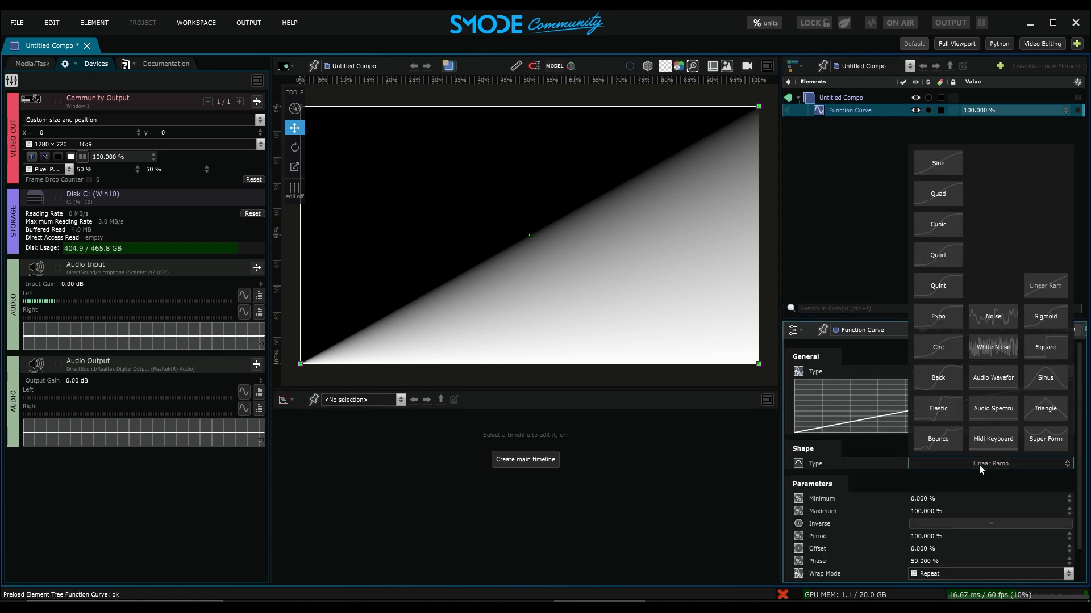
pyautogui.click(996, 380)
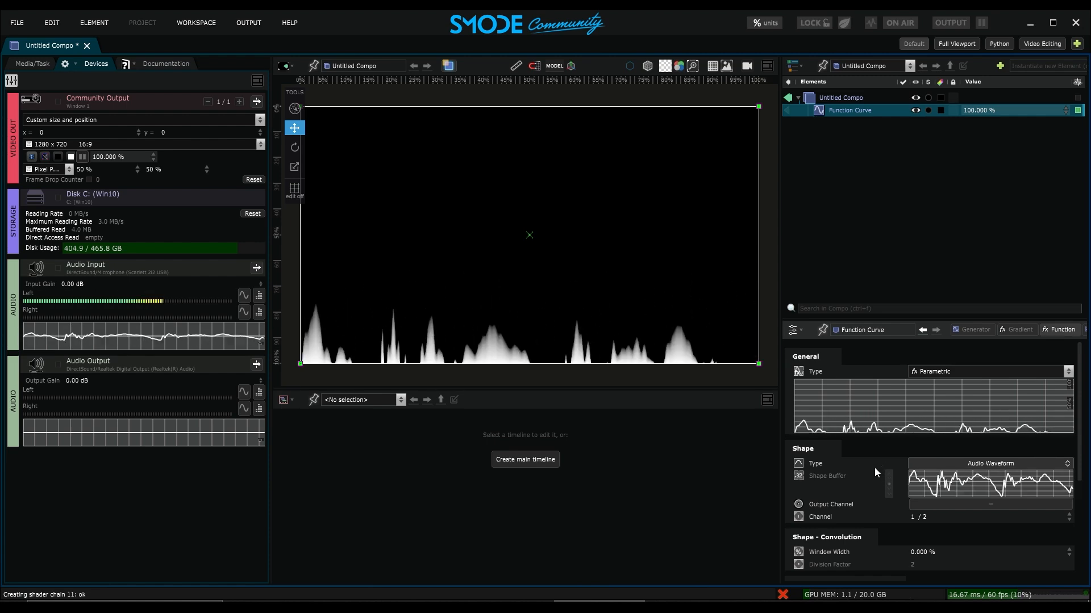
pyautogui.scroll(-1, 874, 468)
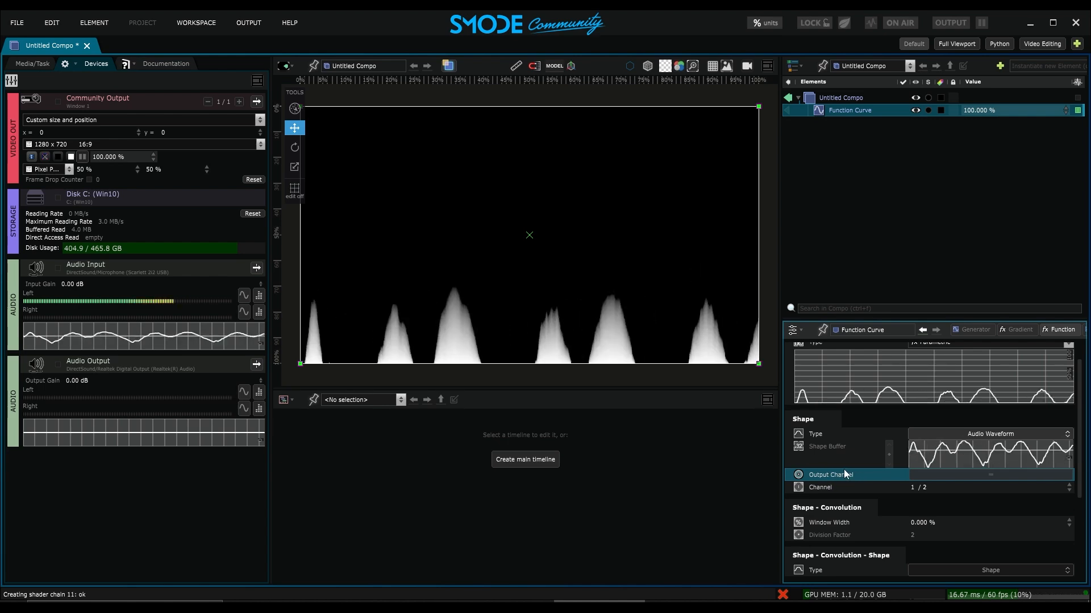
# - Add guitar.wav from Smode Files into the compo and play it standalone
pyautogui.click(38, 64)
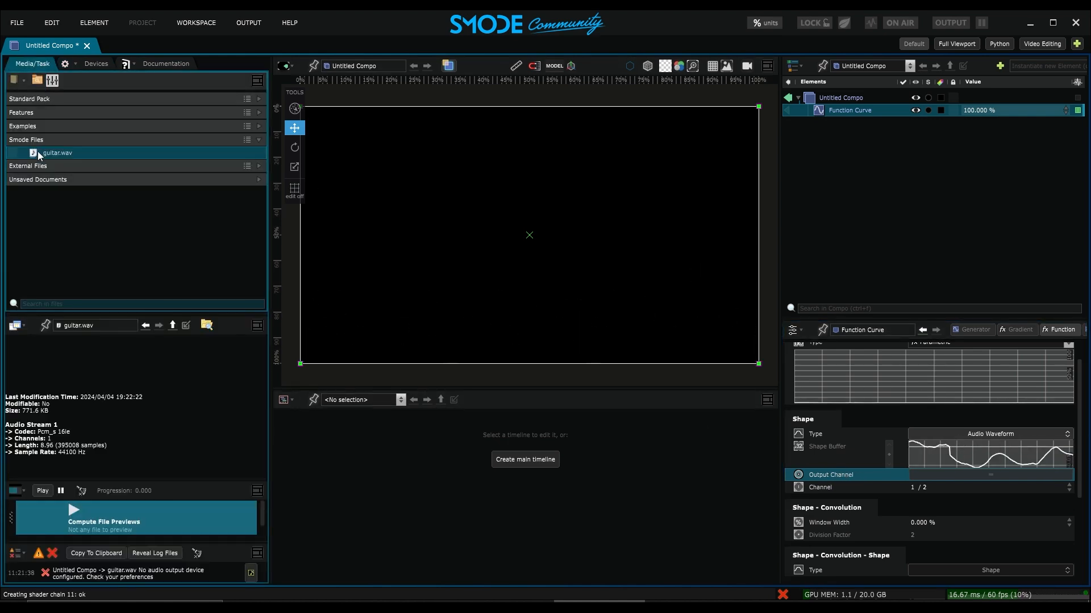
pyautogui.moveTo(37, 151); pyautogui.dragTo(833, 135)
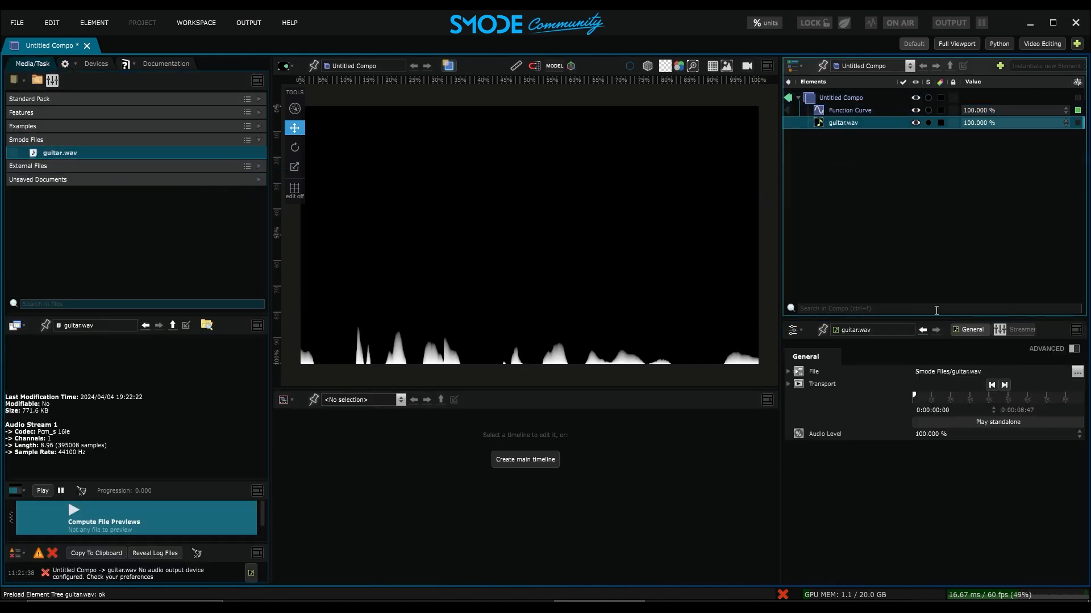
pyautogui.click(973, 423)
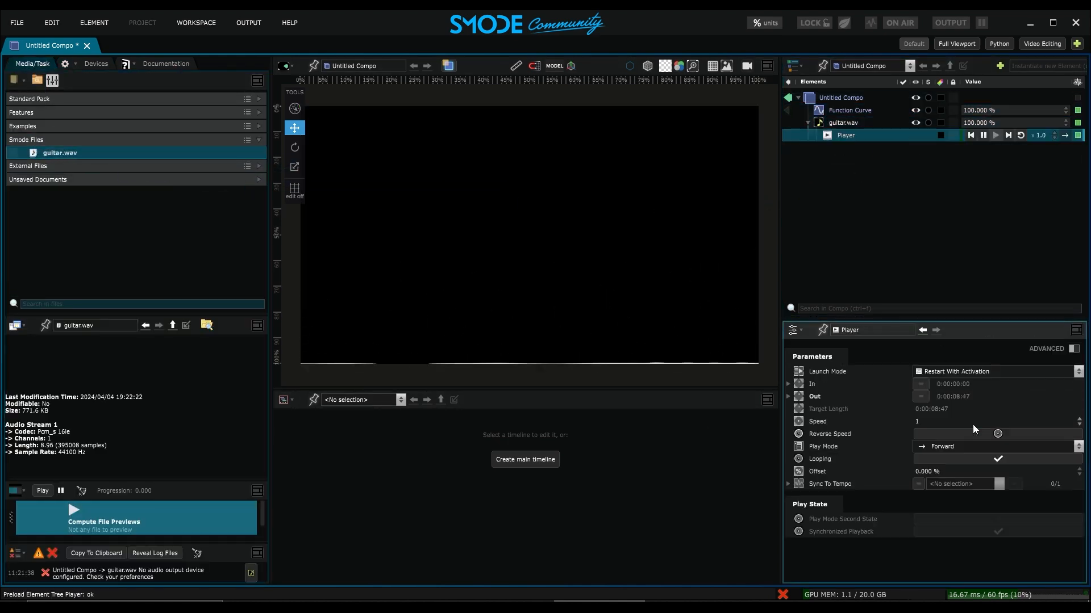
# - Enable Output Channel on the Function Curve's Audio Waveform shape
pyautogui.click(848, 113)
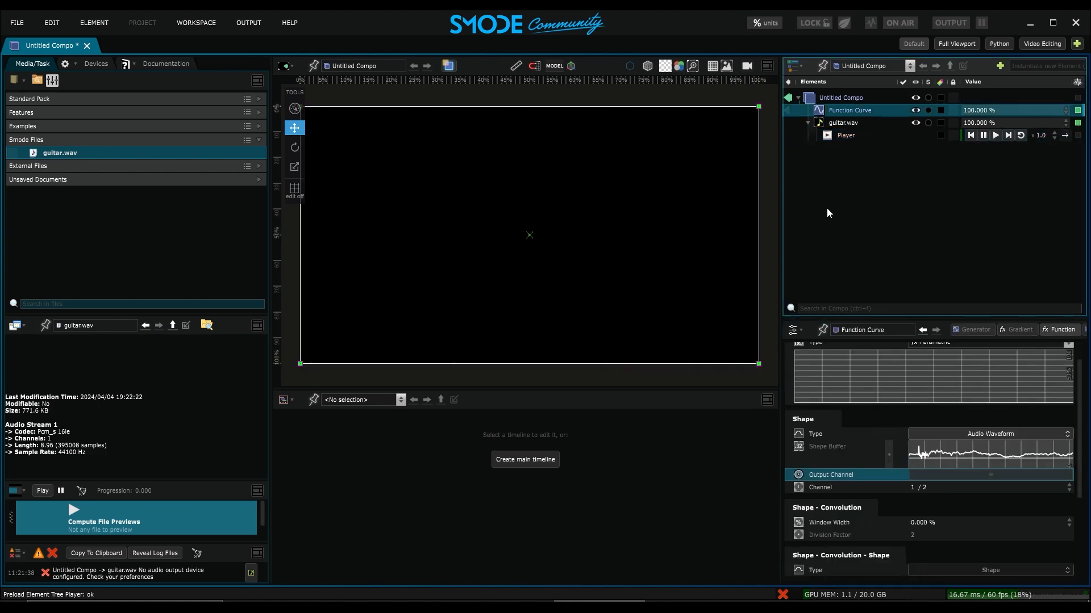
pyautogui.click(942, 479)
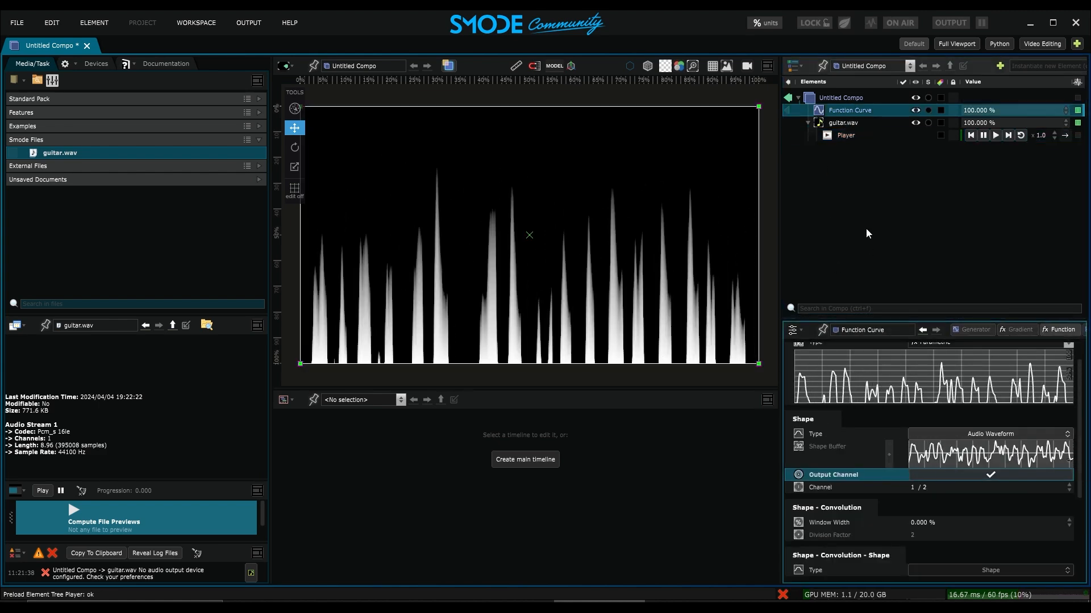